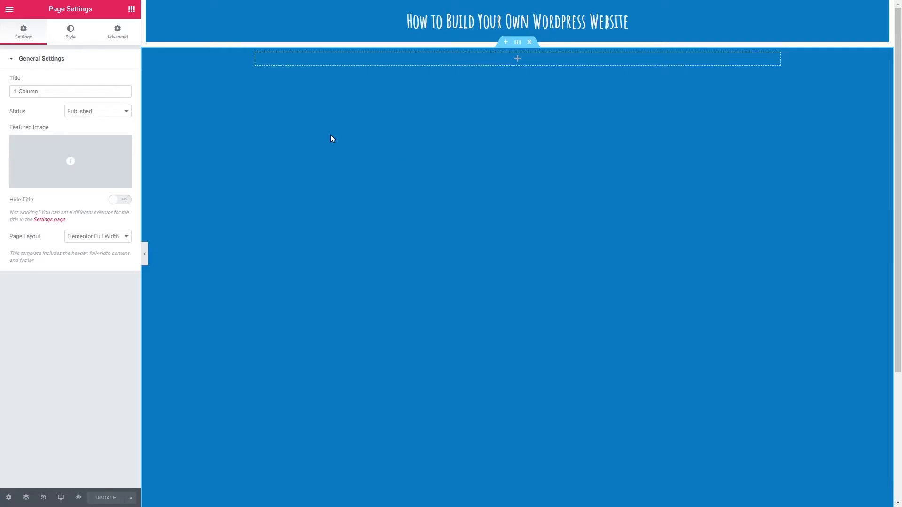
- Add an Icon widget to the empty column and replace its symbol with the outlined three-dot comment bubble from the icon library
left_click(131, 11)
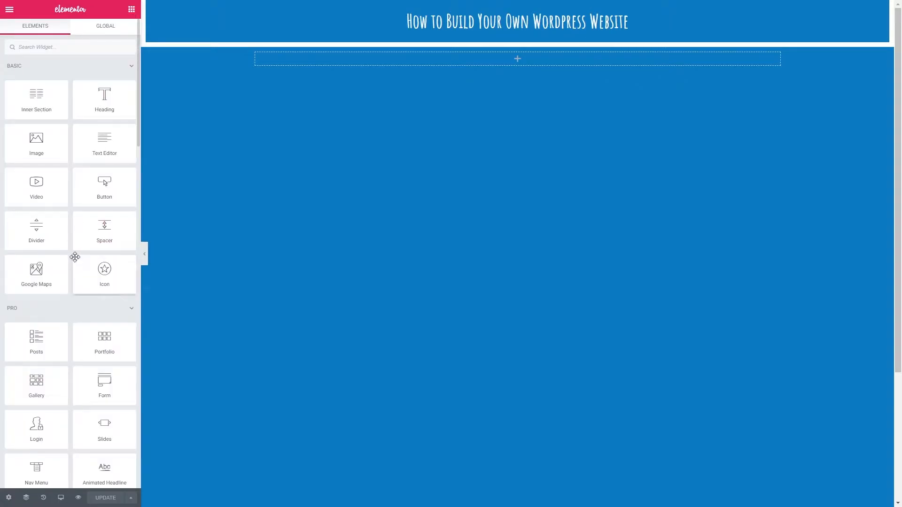
left_click_drag(85, 272, 460, 65)
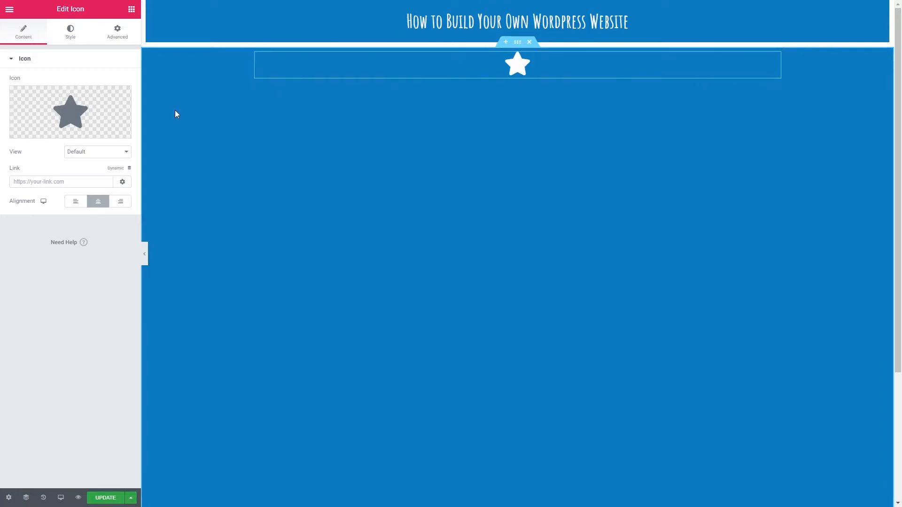
mouse_move(88, 120)
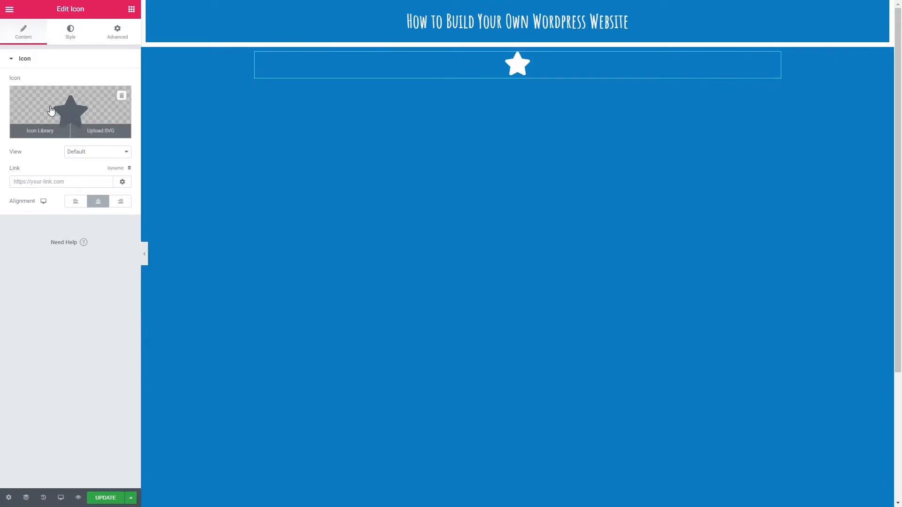
left_click(51, 110)
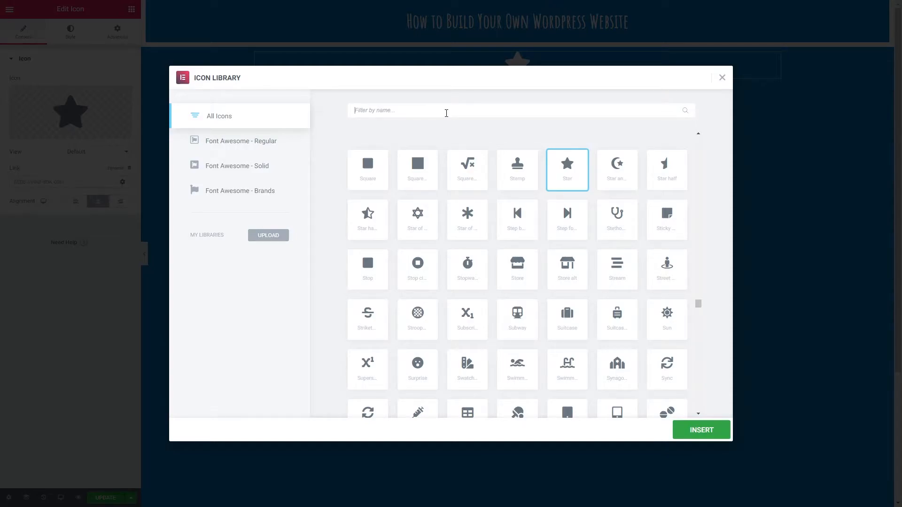
type("commen")
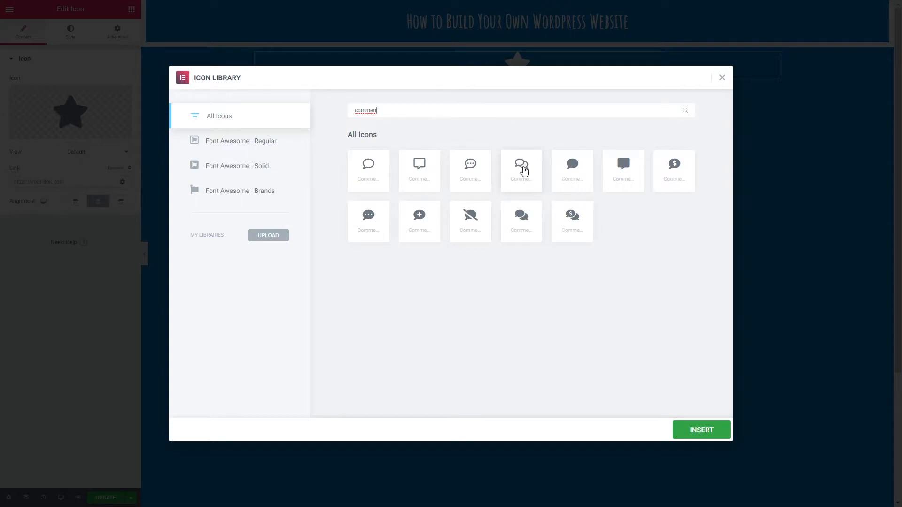
left_click(477, 176)
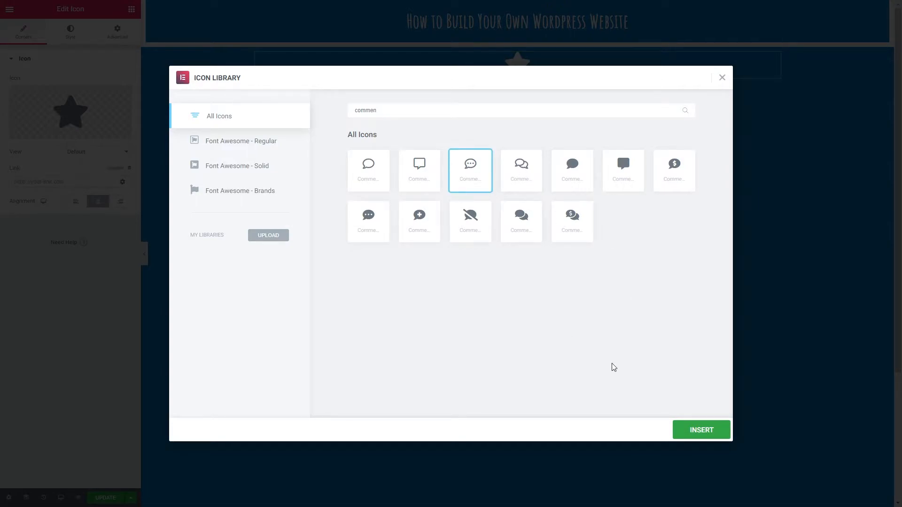
left_click(698, 432)
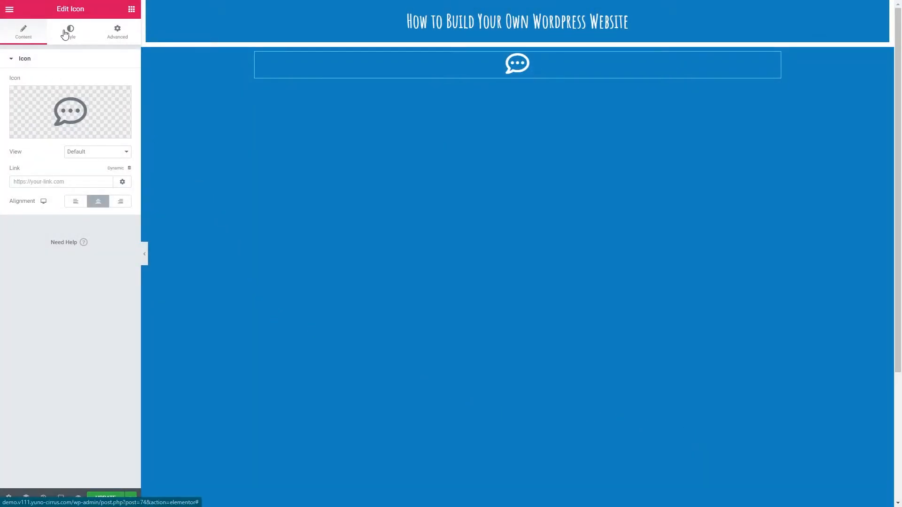
- Set the comment icon's view to Framed after trying the Stacked view
left_click(116, 33)
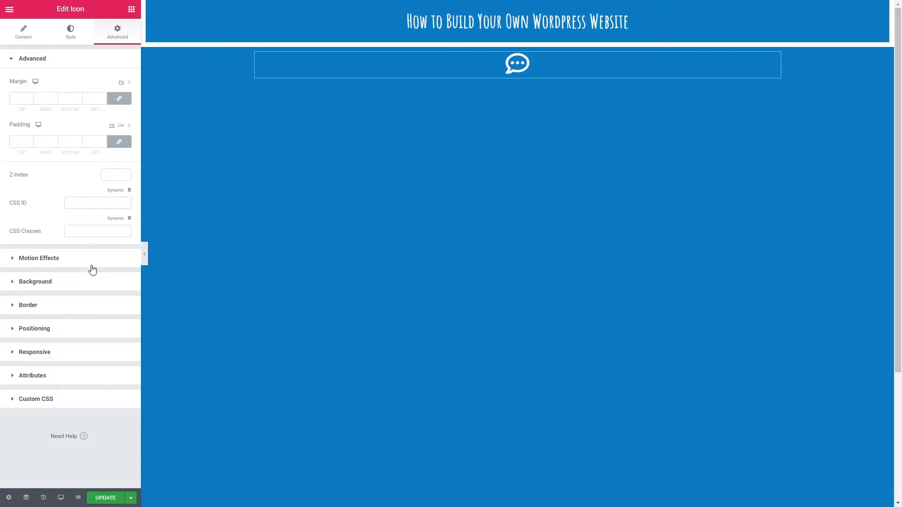
left_click(24, 35)
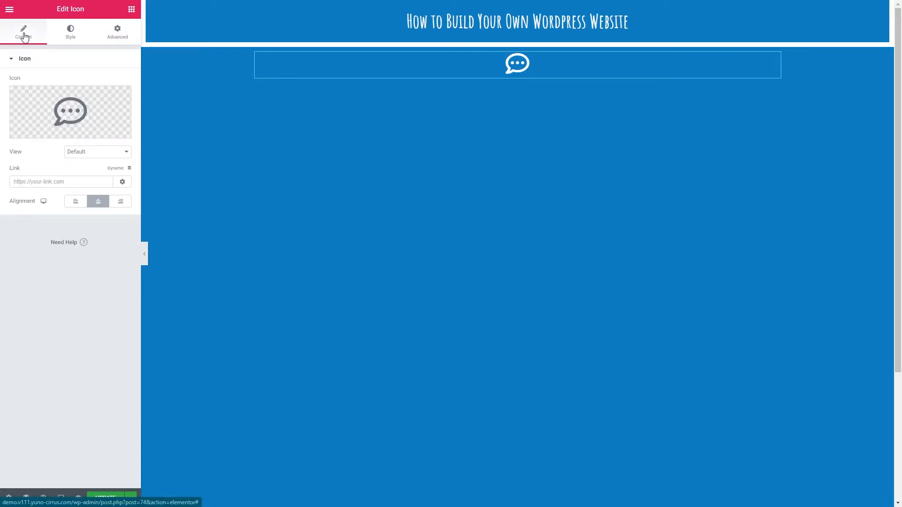
left_click(78, 156)
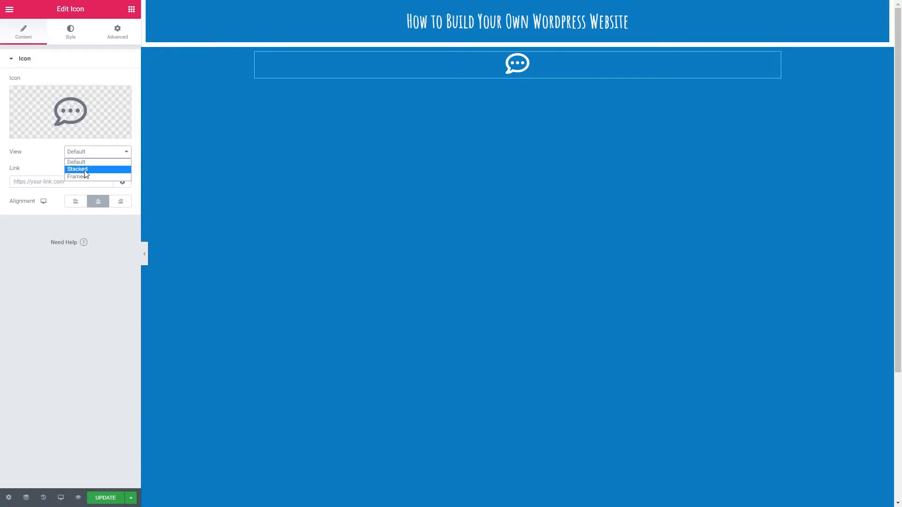
left_click(85, 169)
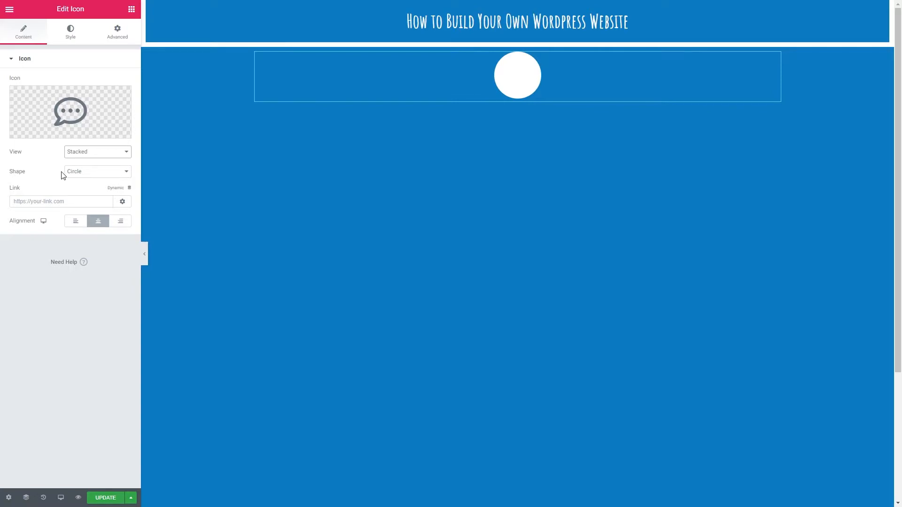
left_click(90, 161)
left_click(88, 178)
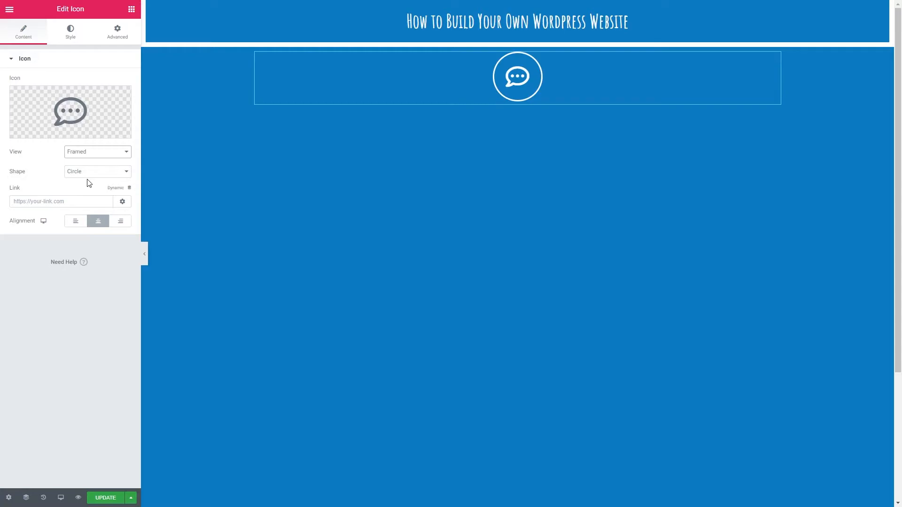
- Reveal the icon's link options, try left and right alignment, and return the icon to center alignment
left_click(26, 202)
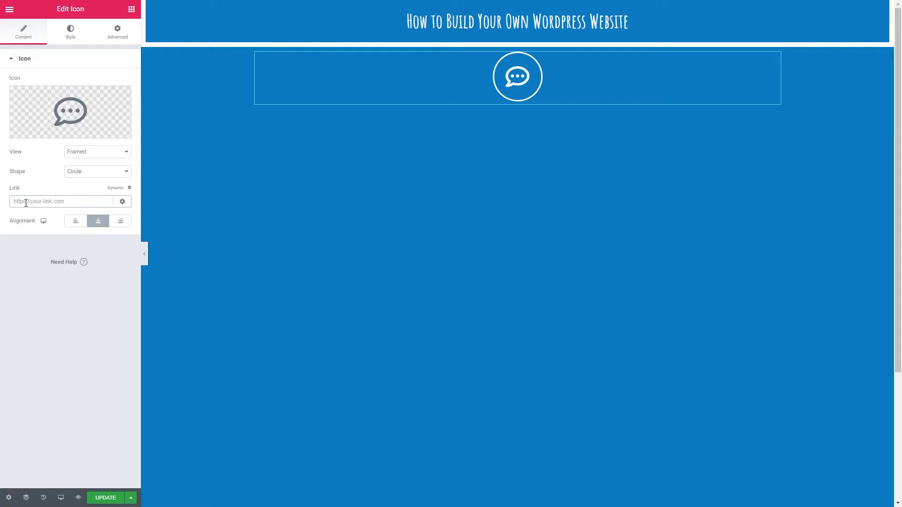
left_click(123, 201)
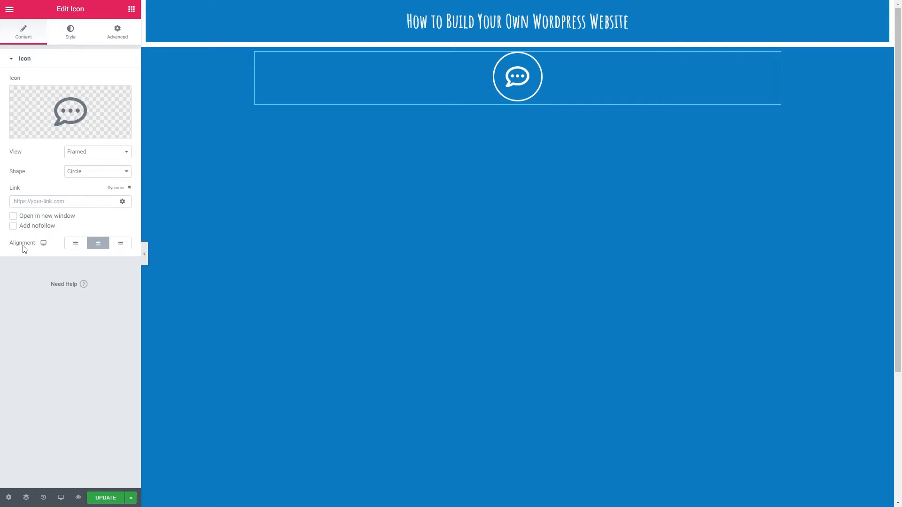
left_click(77, 245)
left_click(98, 243)
left_click(119, 244)
left_click(100, 245)
- Set the icon's normal-state primary color to white and its secondary color to the coral red preset
left_click(76, 34)
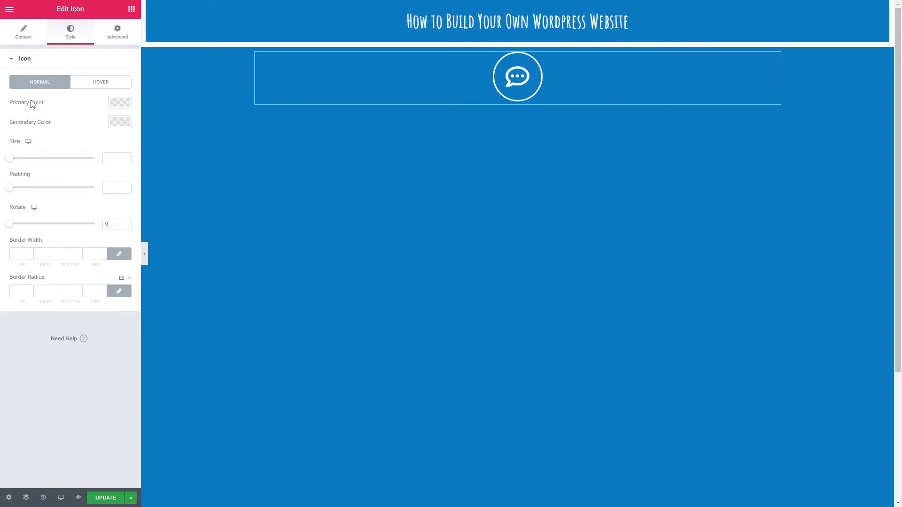
left_click(118, 103)
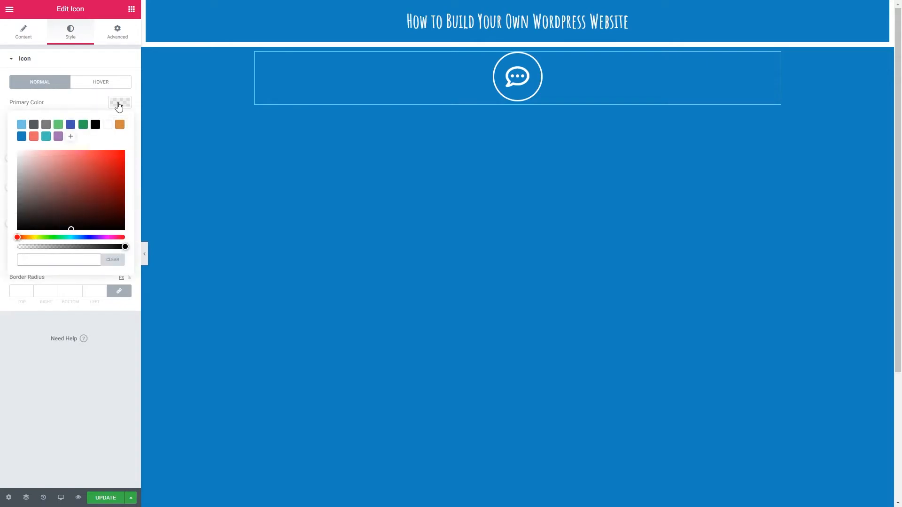
left_click(107, 125)
left_click(115, 108)
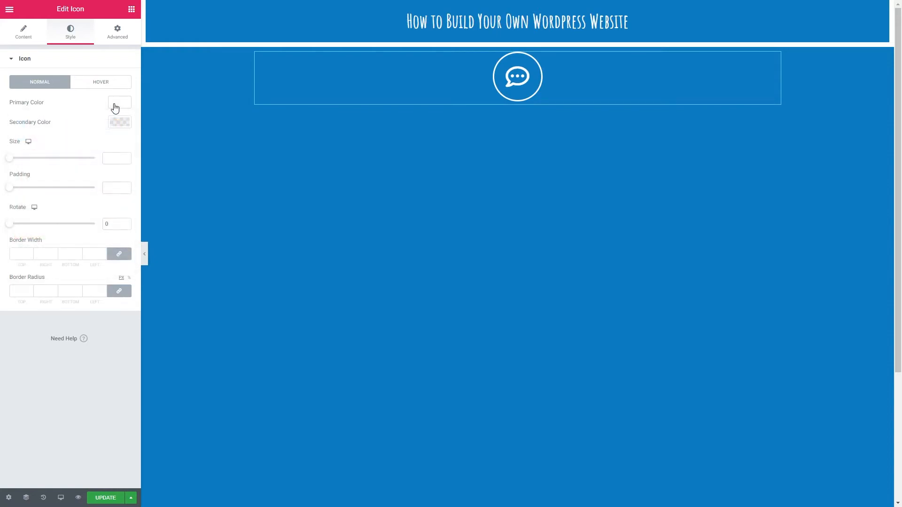
left_click(119, 124)
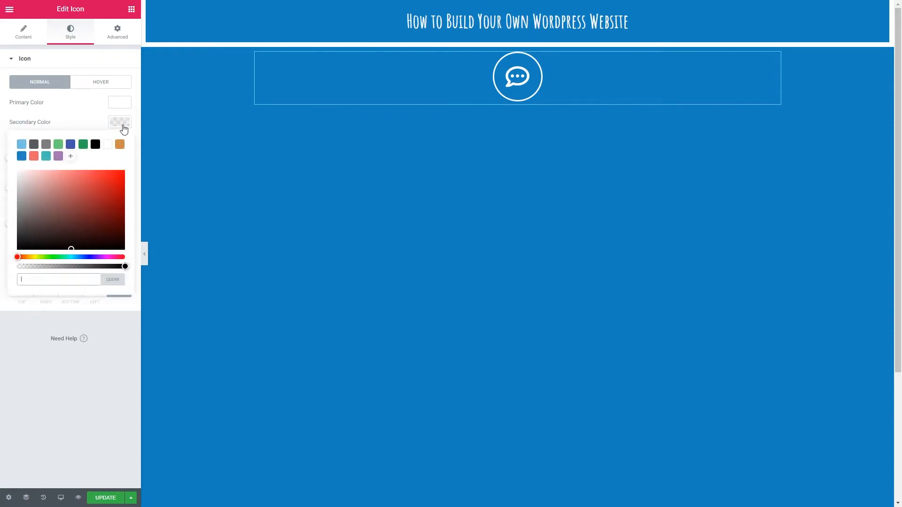
left_click(33, 156)
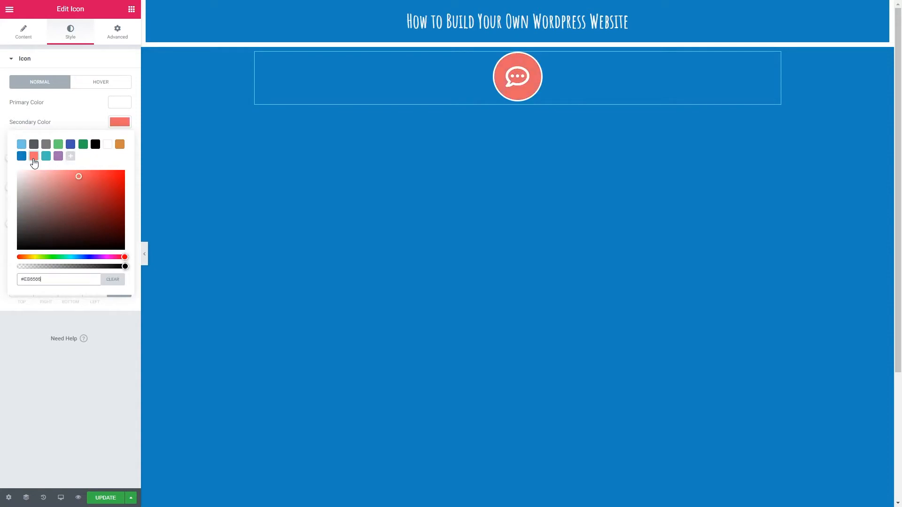
left_click(117, 127)
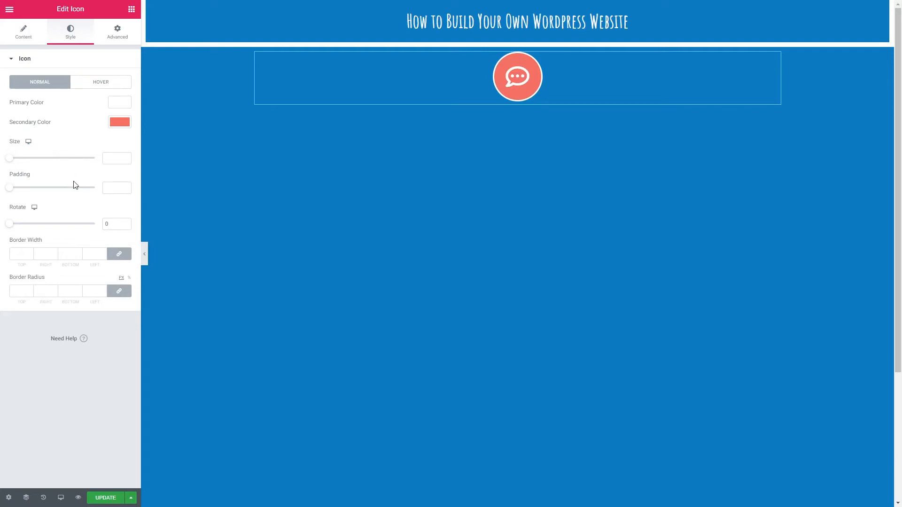
- Set the icon's hover-state primary color to white and its secondary color to the teal preset
left_click(95, 85)
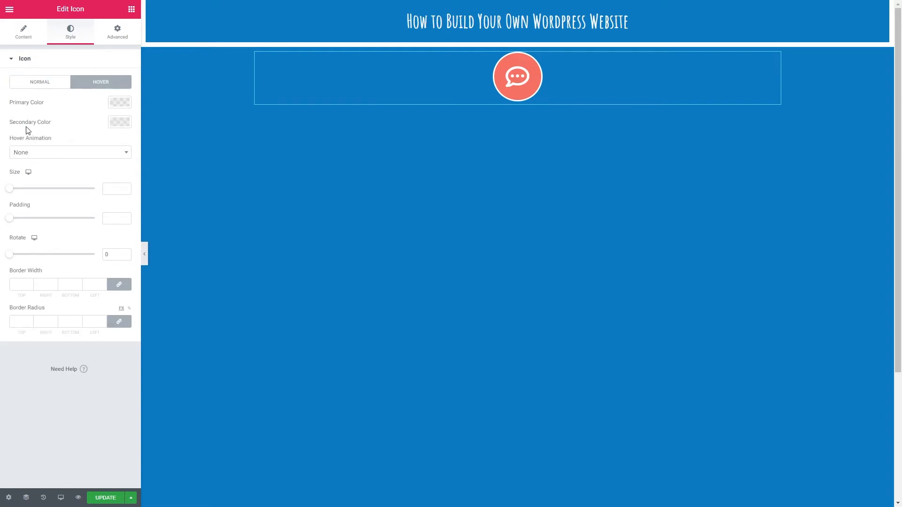
left_click(117, 104)
left_click(107, 125)
left_click(118, 107)
left_click(120, 123)
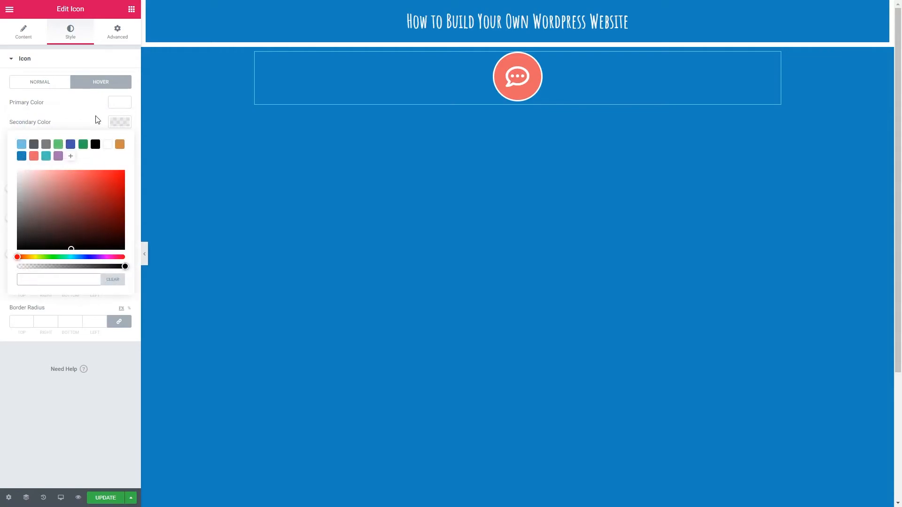
left_click(46, 156)
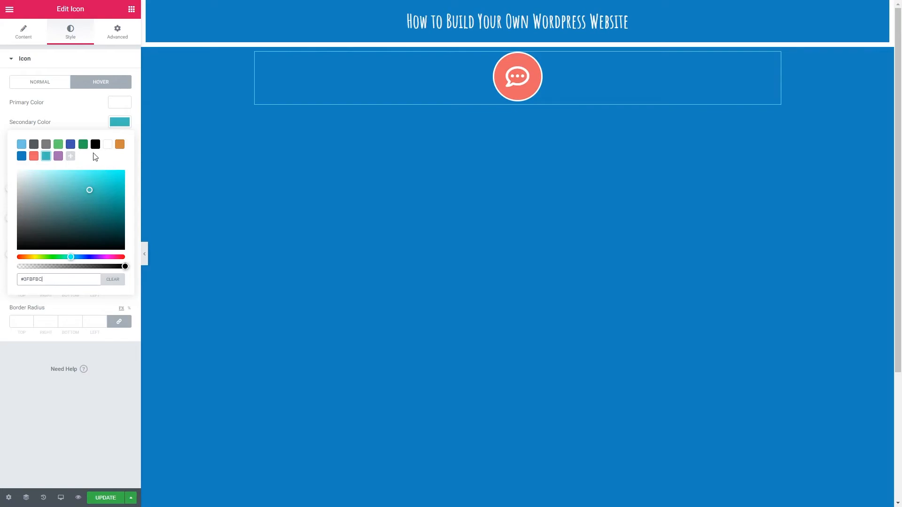
left_click(120, 123)
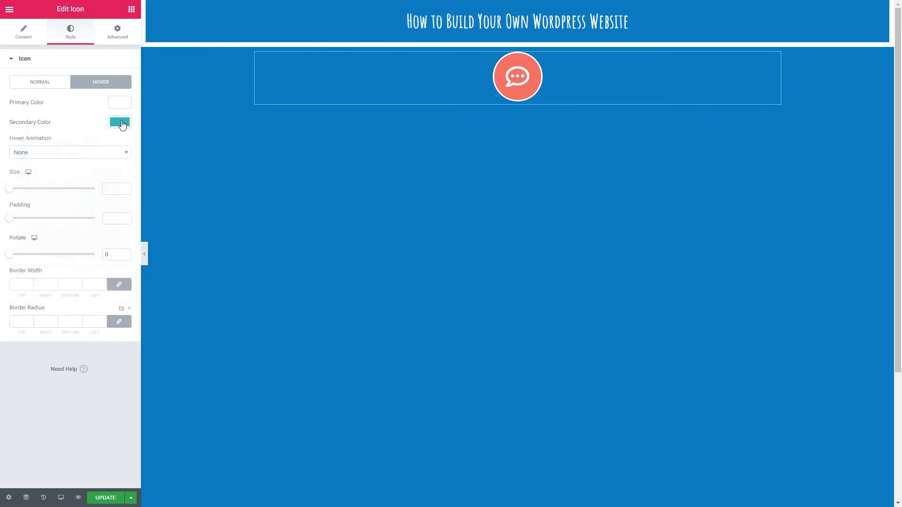
- Look through the available hover animations and assign Pulse to the icon
left_click(31, 152)
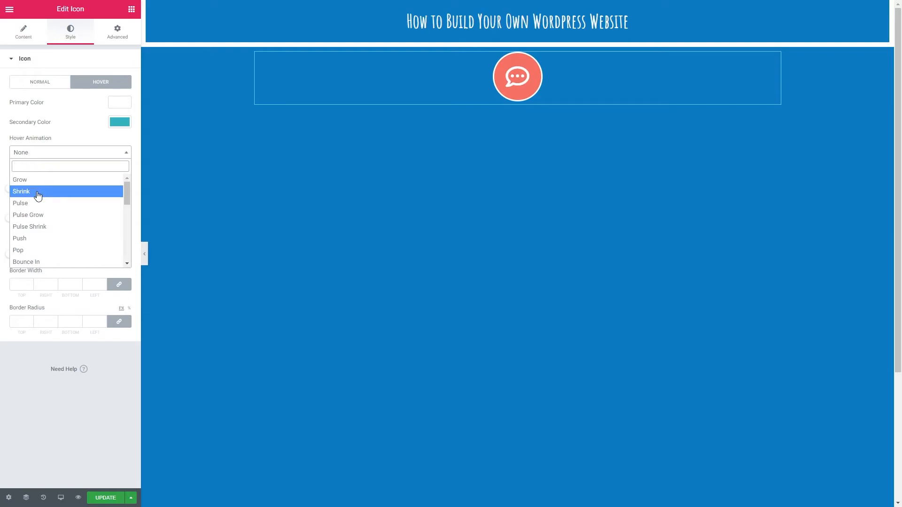
scroll(39, 202, "down", 5)
scroll(44, 254, "up", 5)
left_click(29, 206)
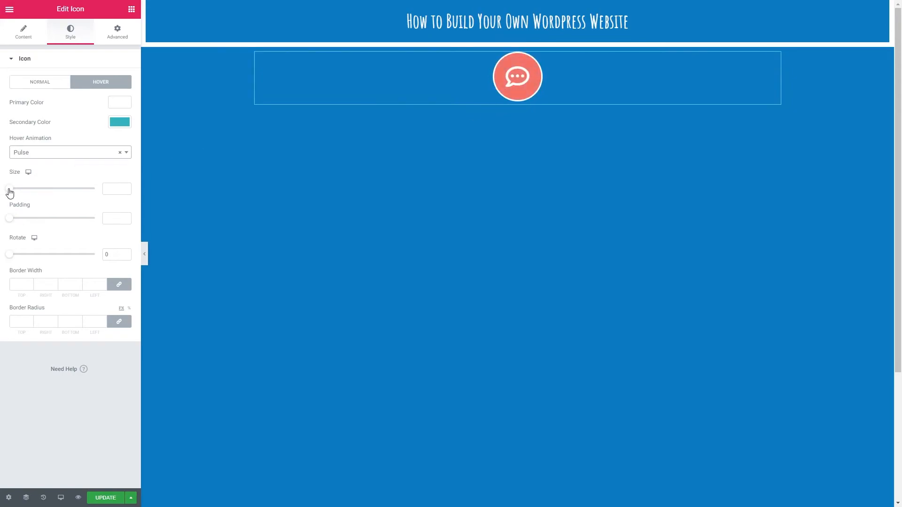
- Increase the icon's size to 101 and its padding to 48, leaving the rotation at 0
left_click_drag(9, 192, 66, 218)
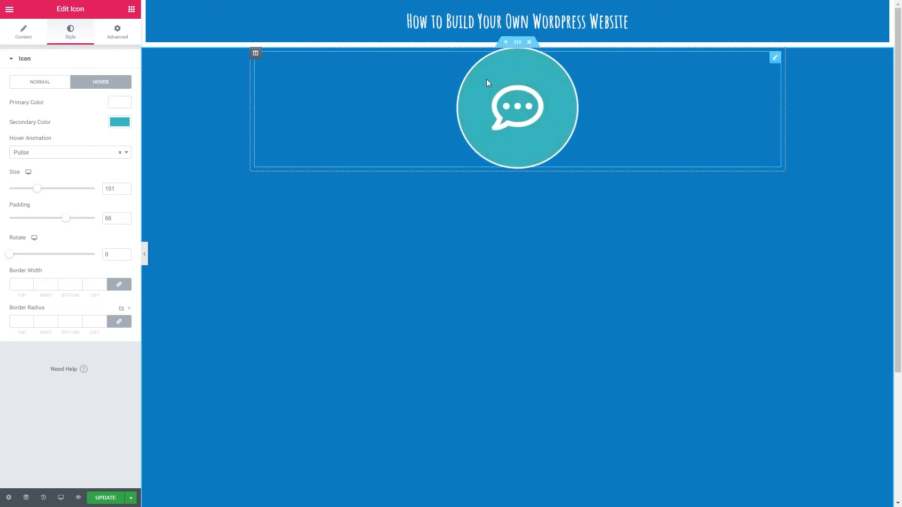
mouse_move(65, 218)
left_mouse_down()
mouse_move(41, 219)
mouse_move(50, 218)
left_mouse_up()
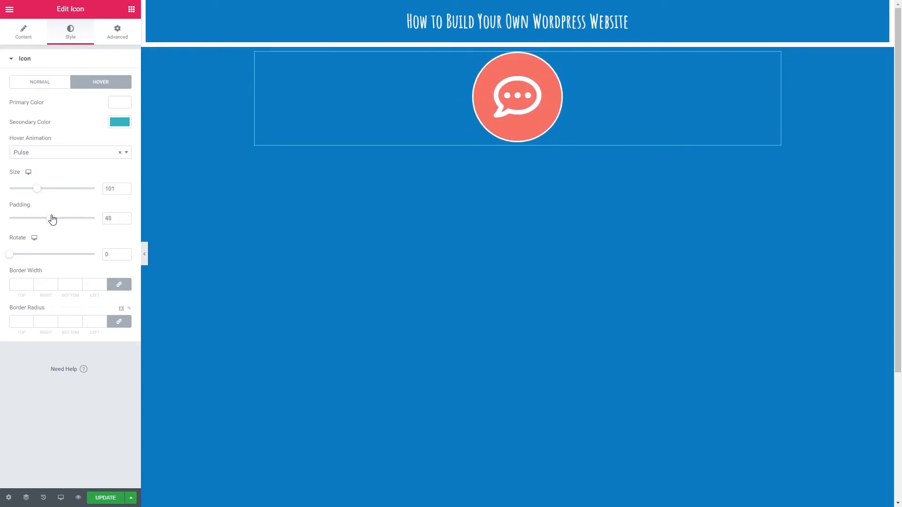
mouse_move(8, 257)
left_mouse_down()
mouse_move(56, 258)
mouse_move(6, 255)
left_mouse_up()
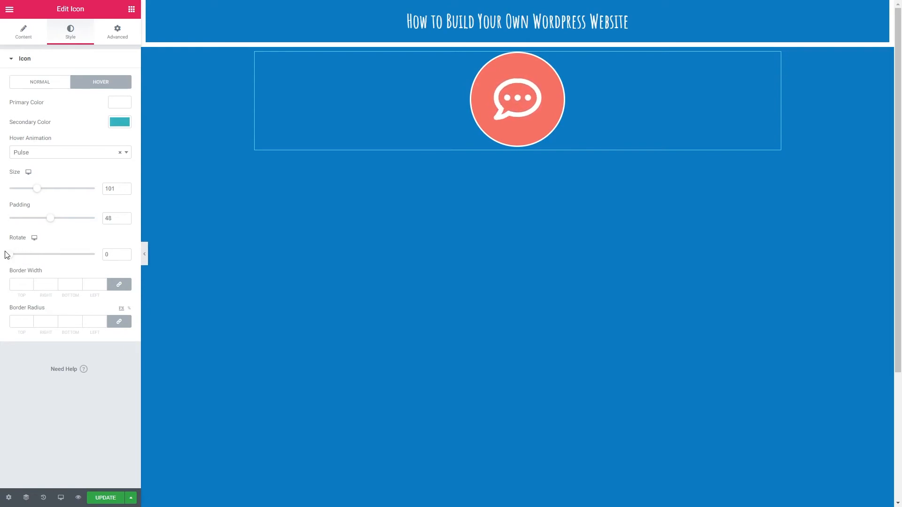
- Set the icon's border width to 10 on all four sides
left_click(29, 284)
left_click(29, 284)
left_click(29, 283)
left_click(29, 284)
left_click(29, 283)
left_click(29, 284)
left_click(30, 284)
left_click(29, 284)
left_click(29, 284)
left_click(30, 284)
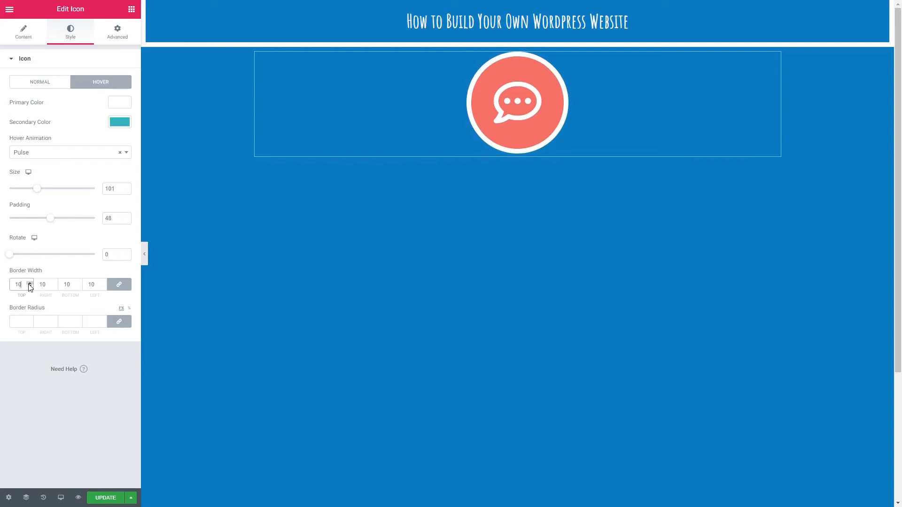
- Try a border radius of 0 for the icon's frame, then set it to 35 px on all corners
left_click(29, 320)
left_click_drag(22, 322, 8, 324)
type("0")
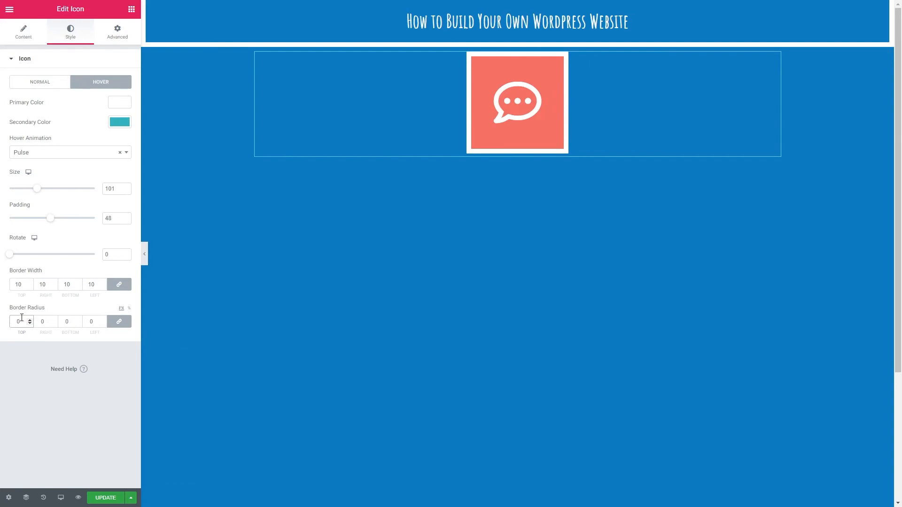
left_click_drag(30, 320, 30, 323)
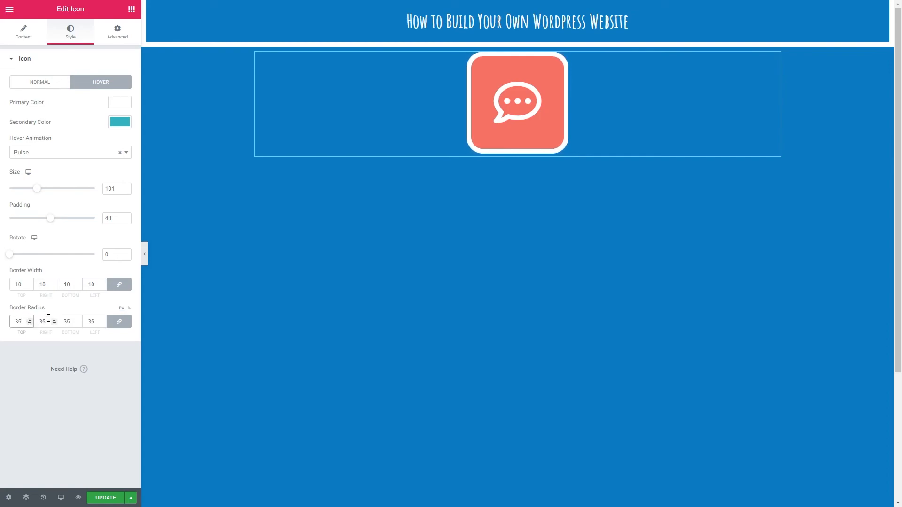
left_click(72, 319)
- Unlink the border radius values, set the right and left radii to 0, and update the page
left_click(121, 325)
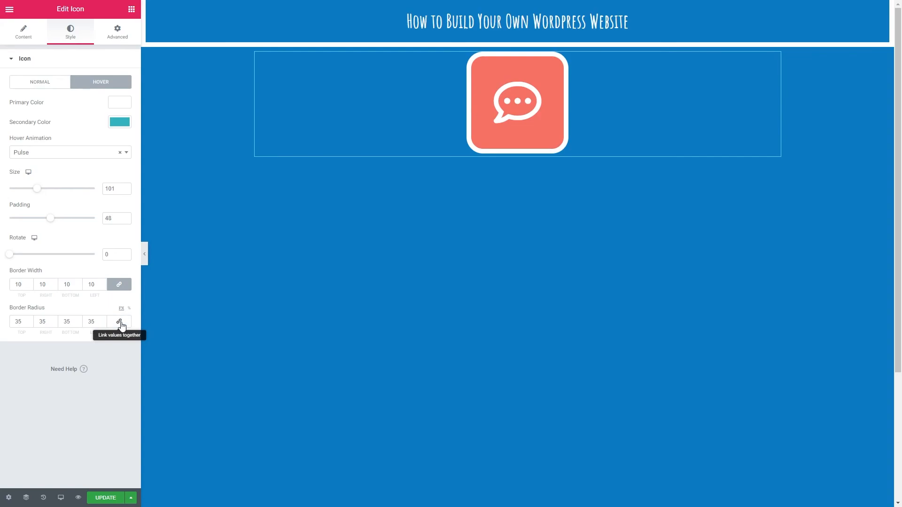
double_click(41, 322)
type("0")
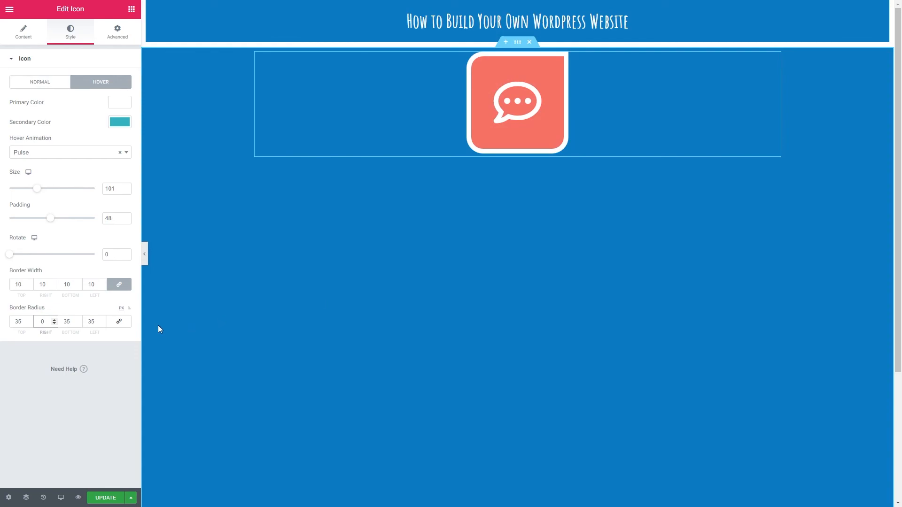
left_click_drag(96, 323, 85, 323)
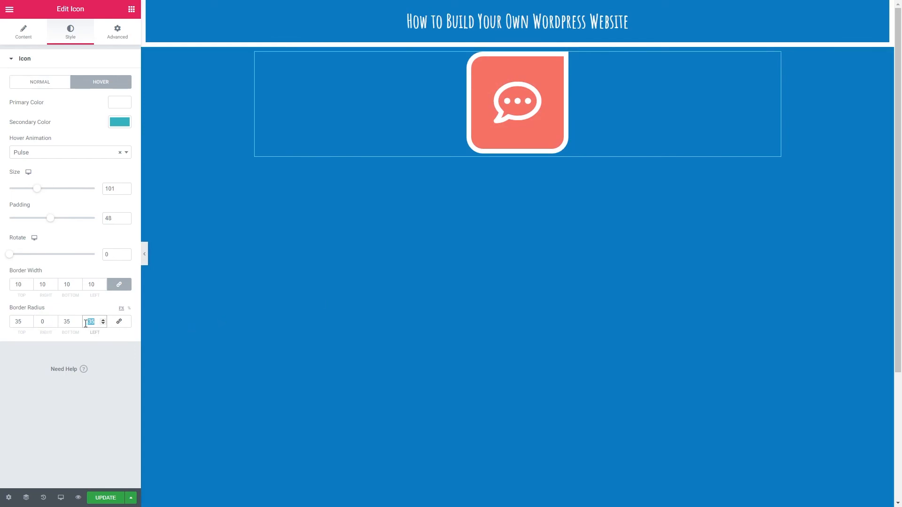
type("0")
left_click(107, 500)
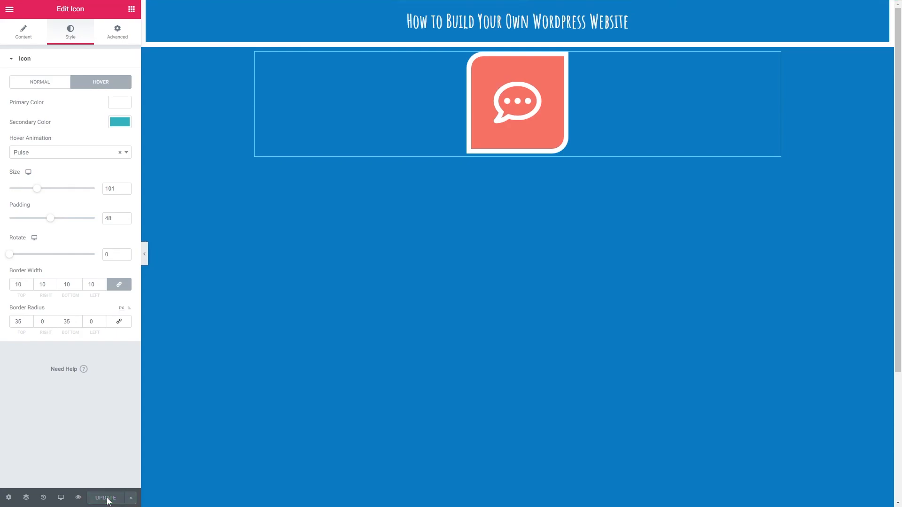